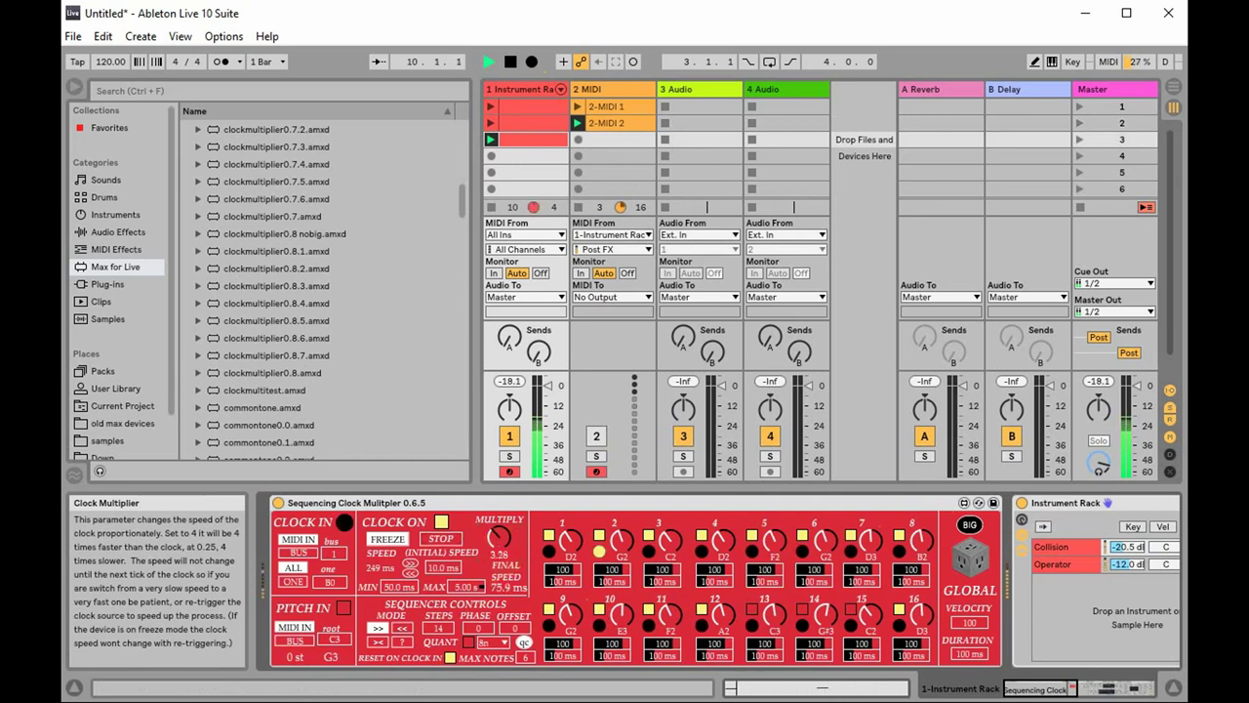
- Lower the clock multiplier to 2.56 and set the sequencer to 16 steps
drag(499, 536, 499, 566)
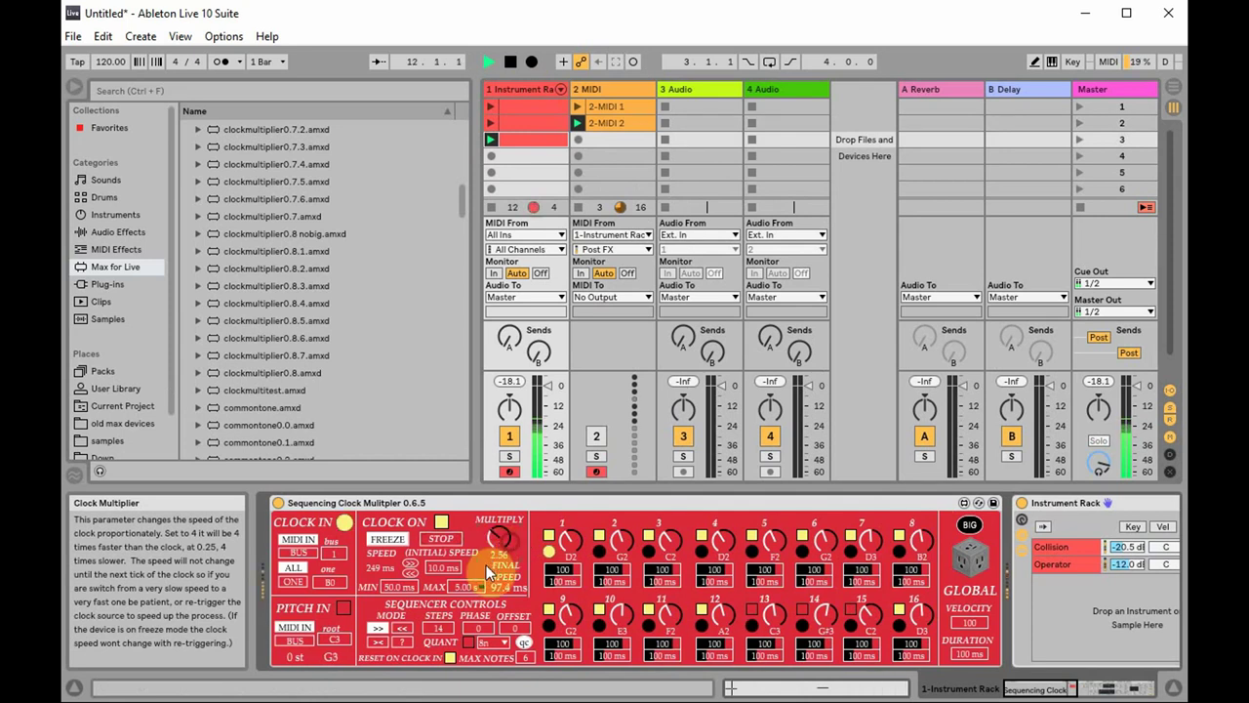
drag(438, 627, 438, 615)
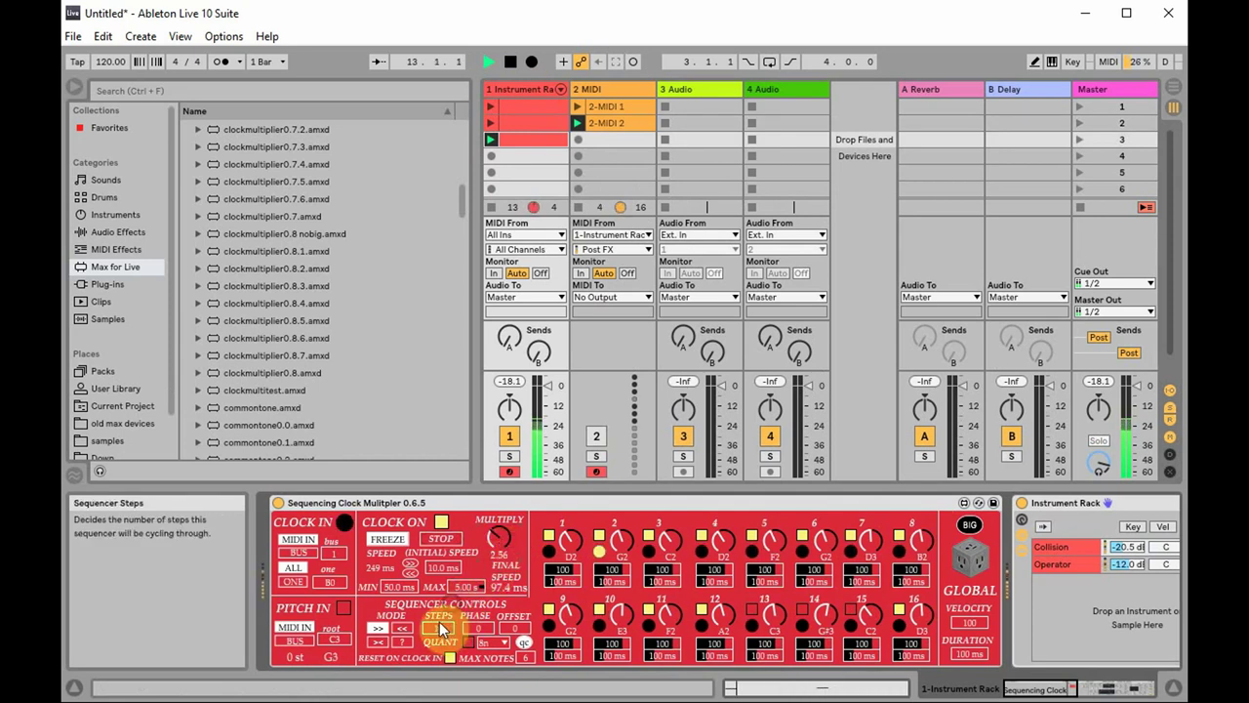
- Switch Pitch In on and back off to compare the sequence with and without transposition
click(343, 609)
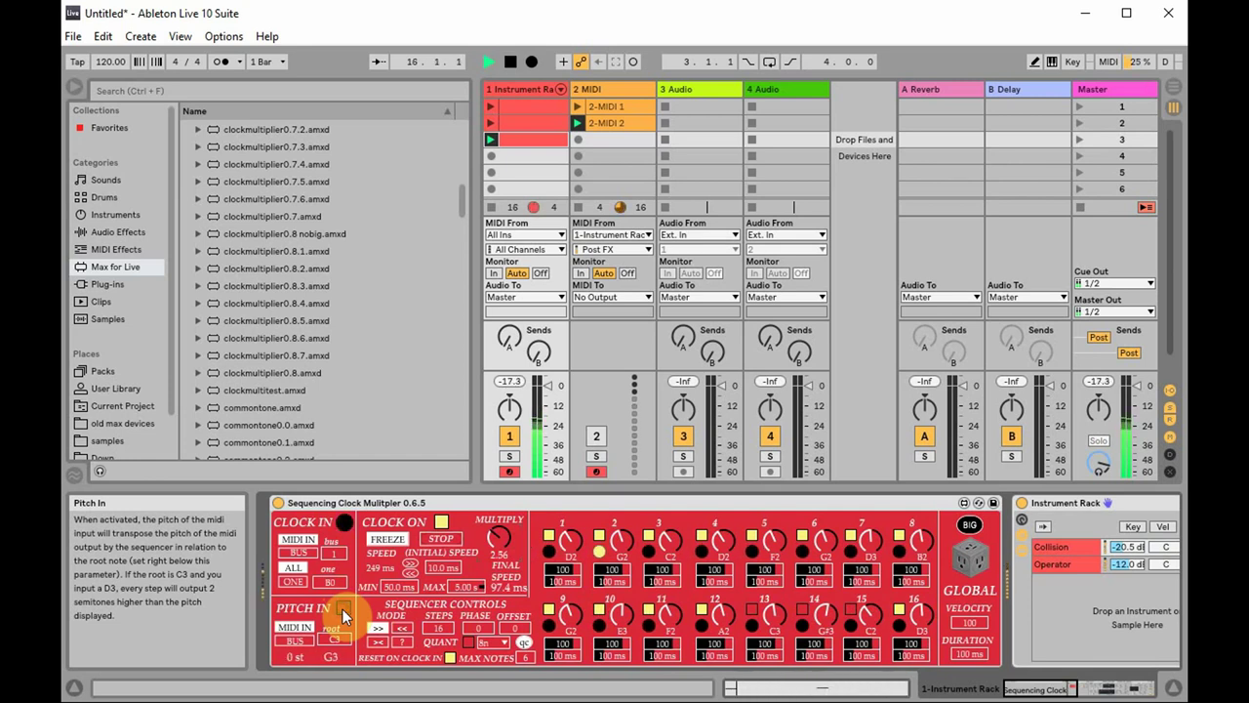
click(342, 610)
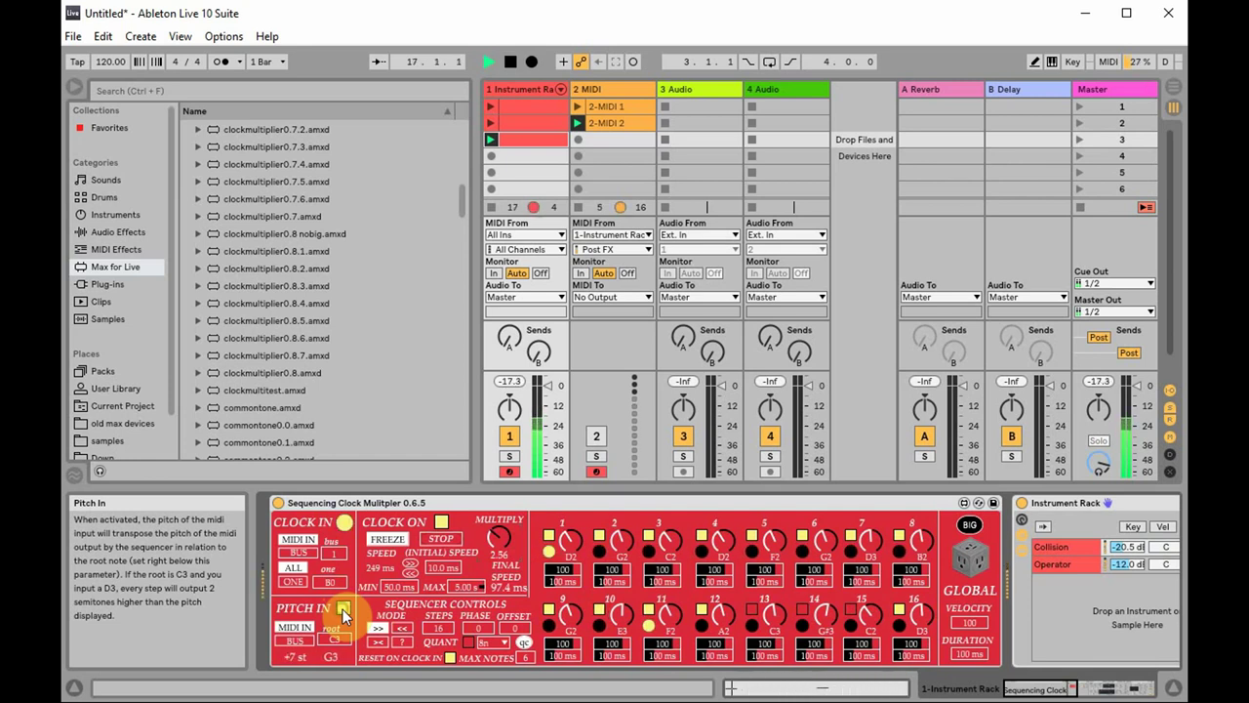
click(342, 611)
click(343, 610)
- Enable quantization in the sequencer controls and set its grid to 16n
click(463, 644)
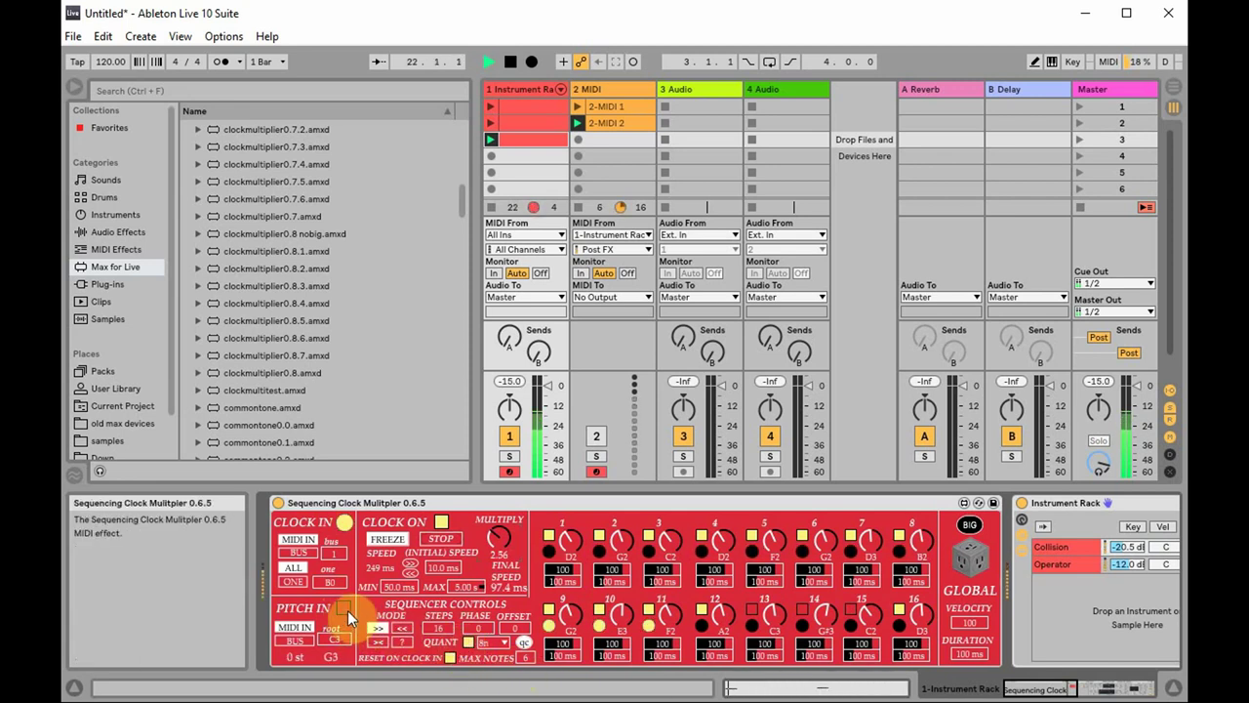
click(488, 642)
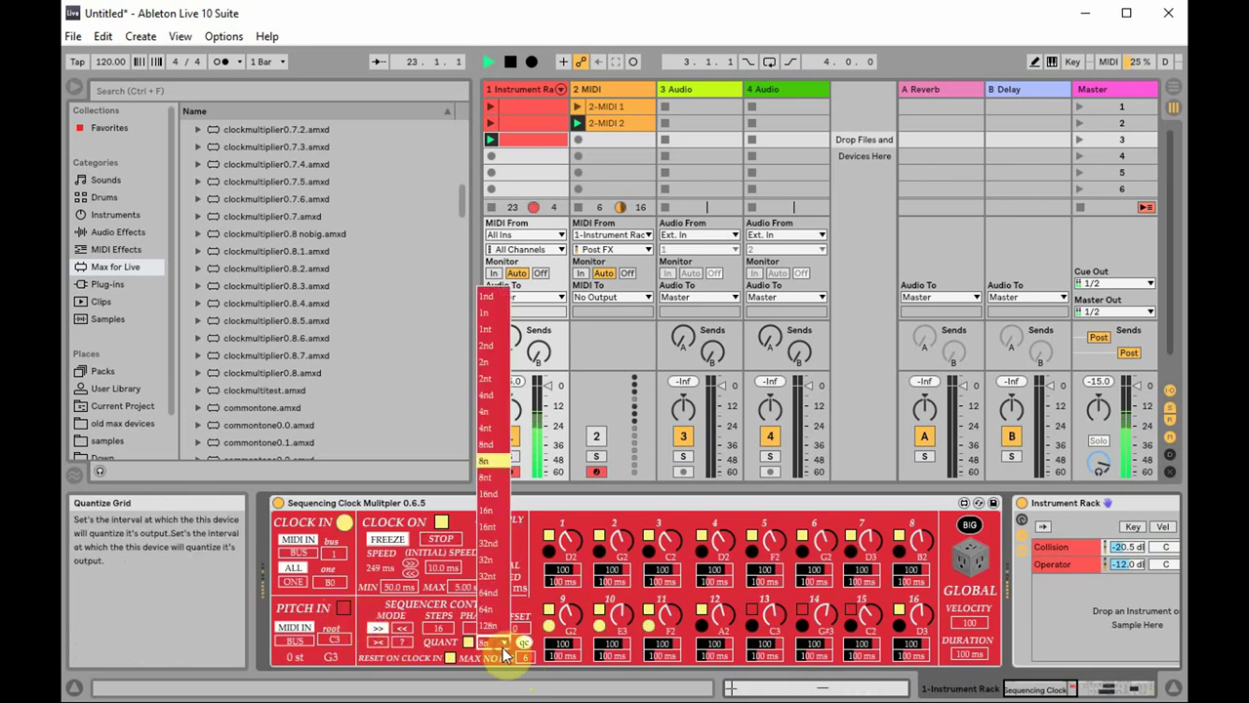
click(497, 511)
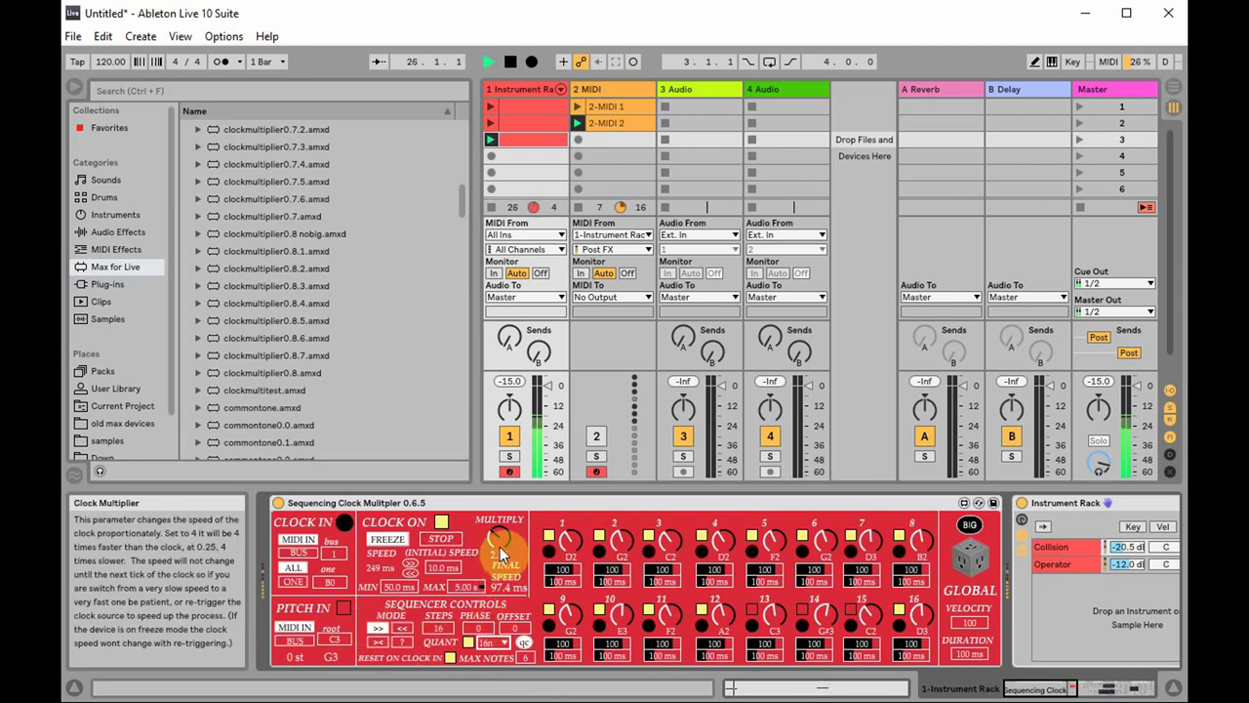
- Turn off sequencer steps 3, 4 and 6 and raise the clock multiplier to 3.91
click(647, 534)
click(702, 535)
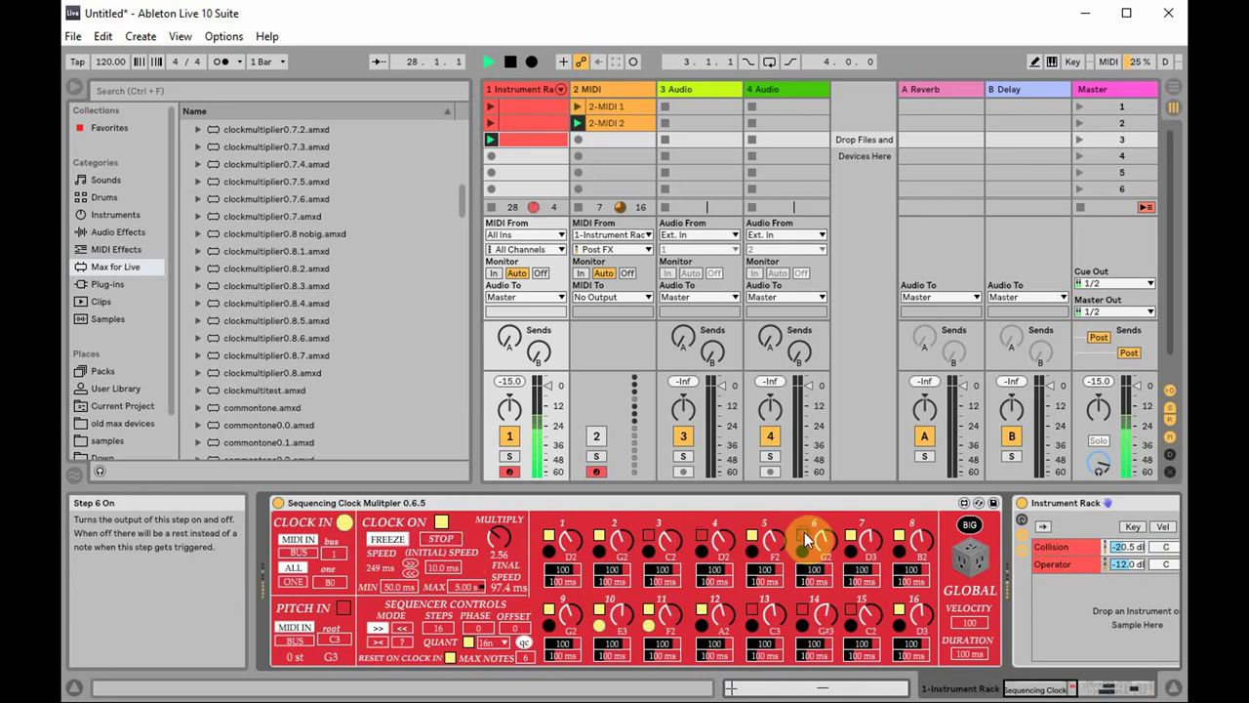
mouse_move(499, 537)
mouse_down()
mouse_move(499, 488)
mouse_move(499, 523)
mouse_up()
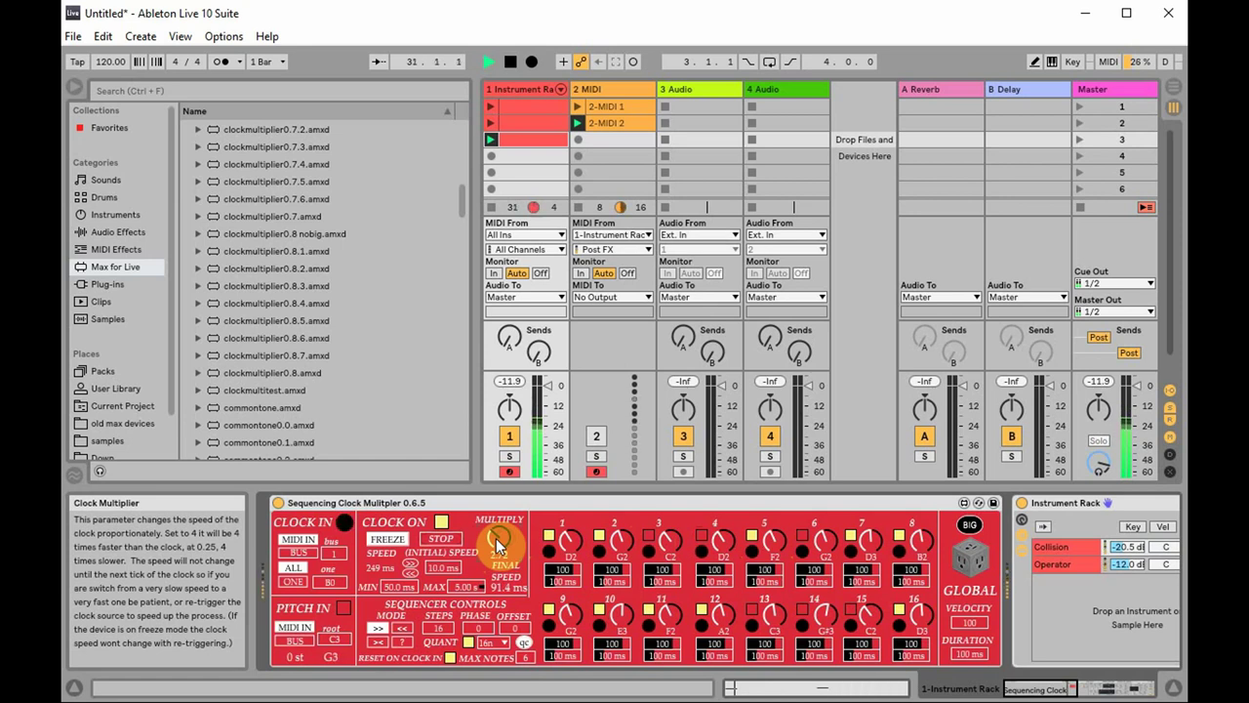
- Switch the quantize grid to 32n and back to 16n, and fine-tune the clock multiplier
click(491, 643)
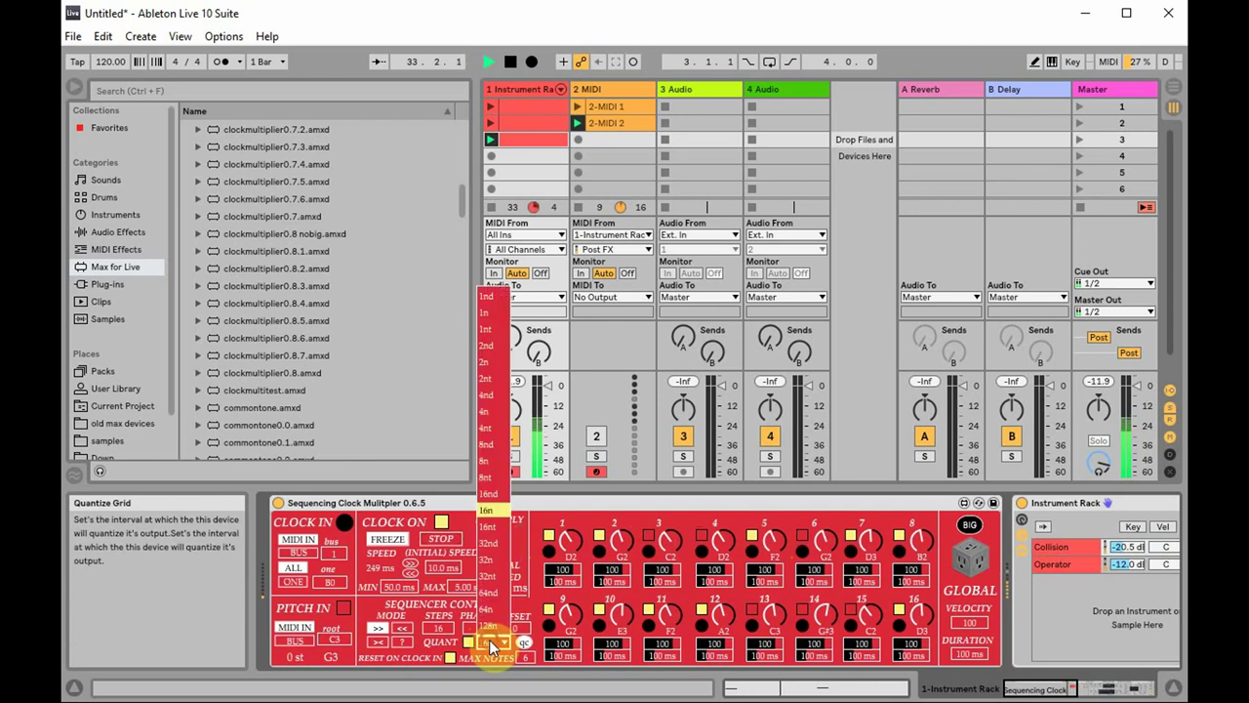
click(495, 564)
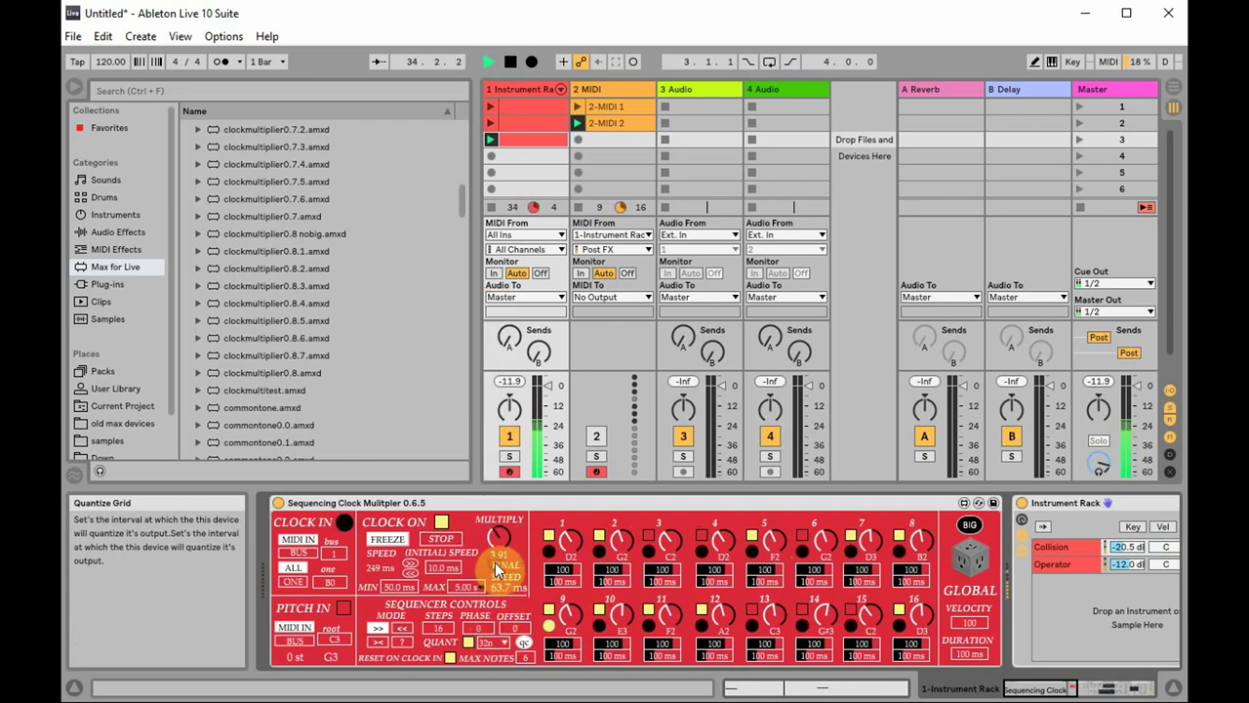
click(499, 639)
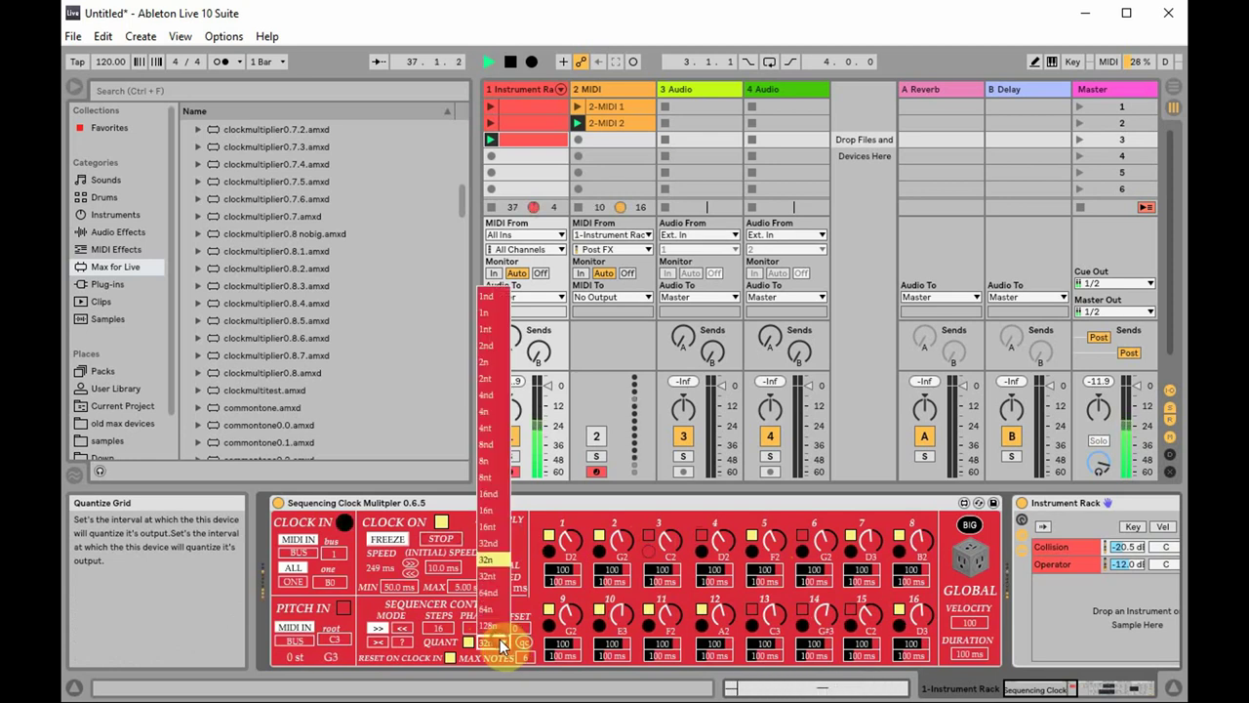
click(497, 513)
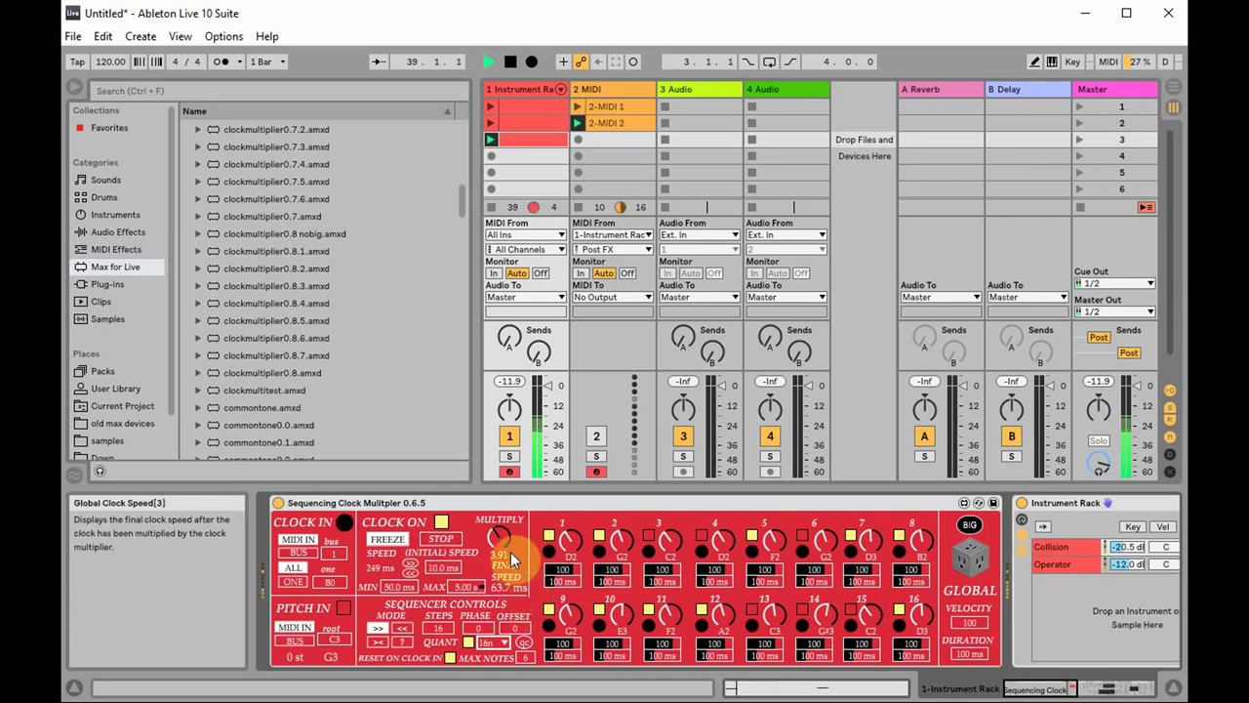
mouse_move(502, 539)
mouse_down()
mouse_move(501, 510)
mouse_move(500, 534)
mouse_up()
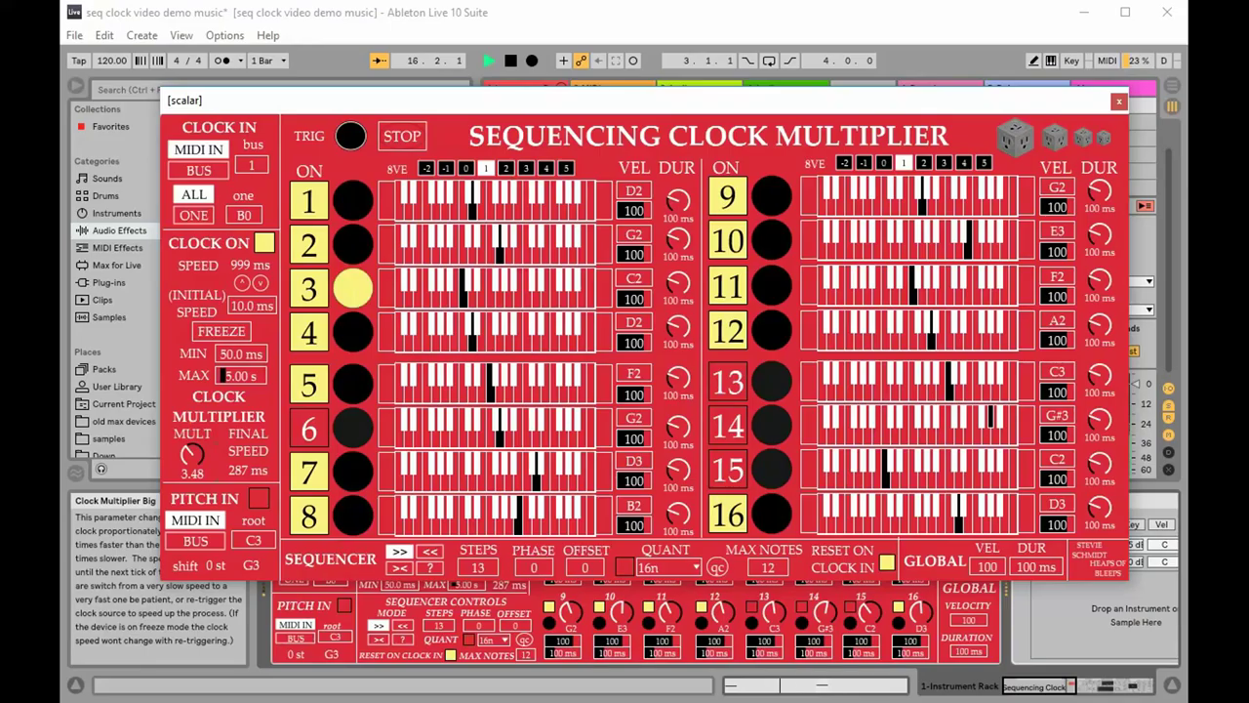
- Raise the clock multiplier to 3.69 in the enlarged device window and enable Pitch In
drag(192, 453, 193, 447)
click(258, 499)
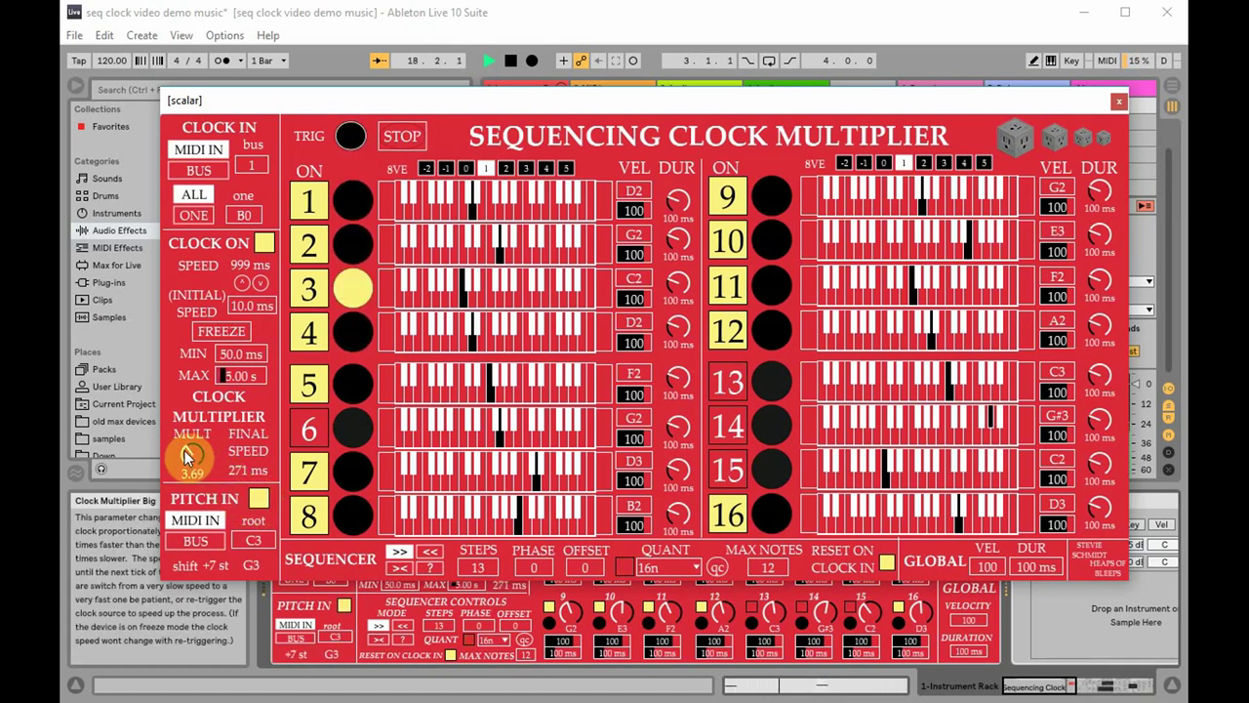
- Sweep the clock multiplier up to 8.41, bring it down to 3.28, and stop playback
drag(189, 449, 188, 324)
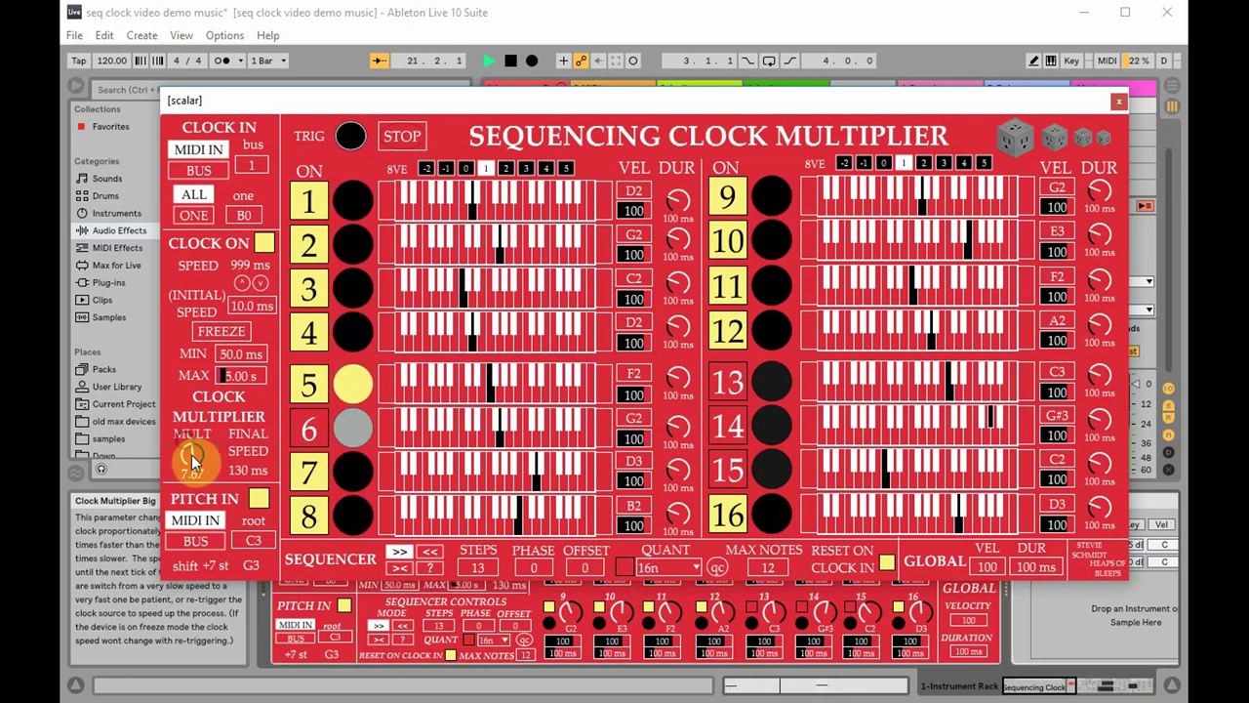
mouse_move(194, 458)
mouse_down()
mouse_move(194, 351)
mouse_move(194, 436)
mouse_up()
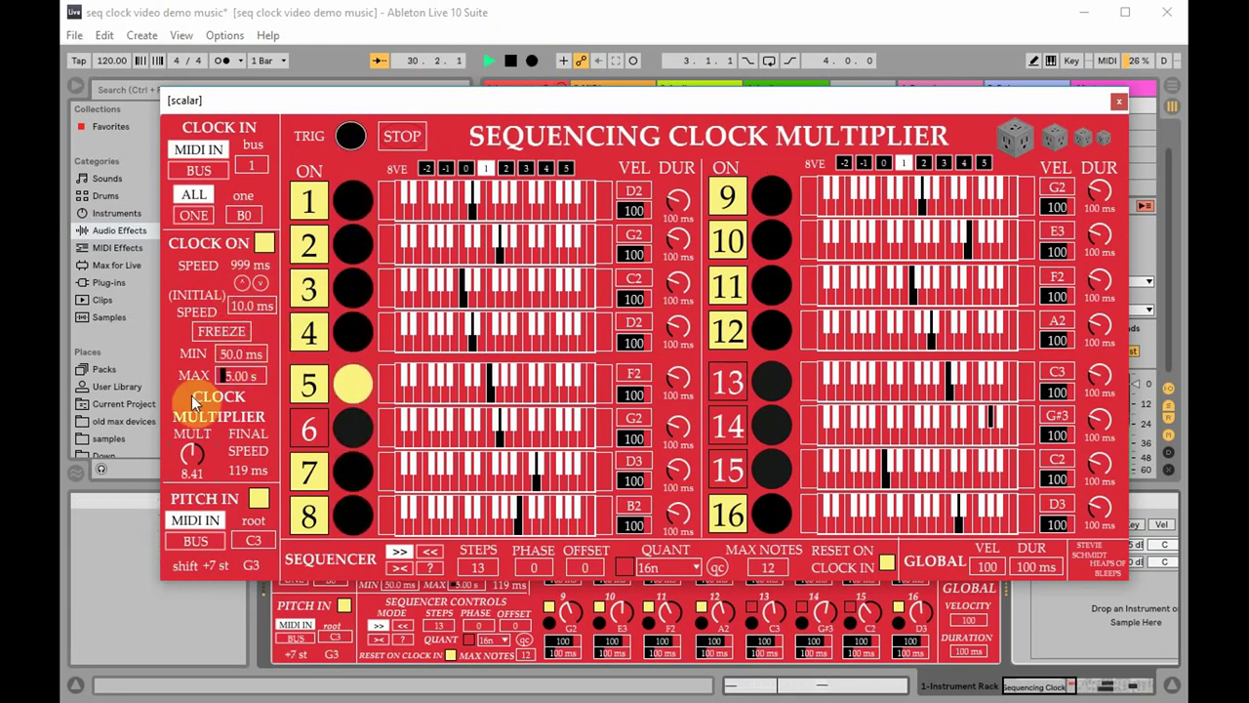
mouse_move(196, 457)
mouse_down()
mouse_move(196, 446)
mouse_move(196, 464)
mouse_up()
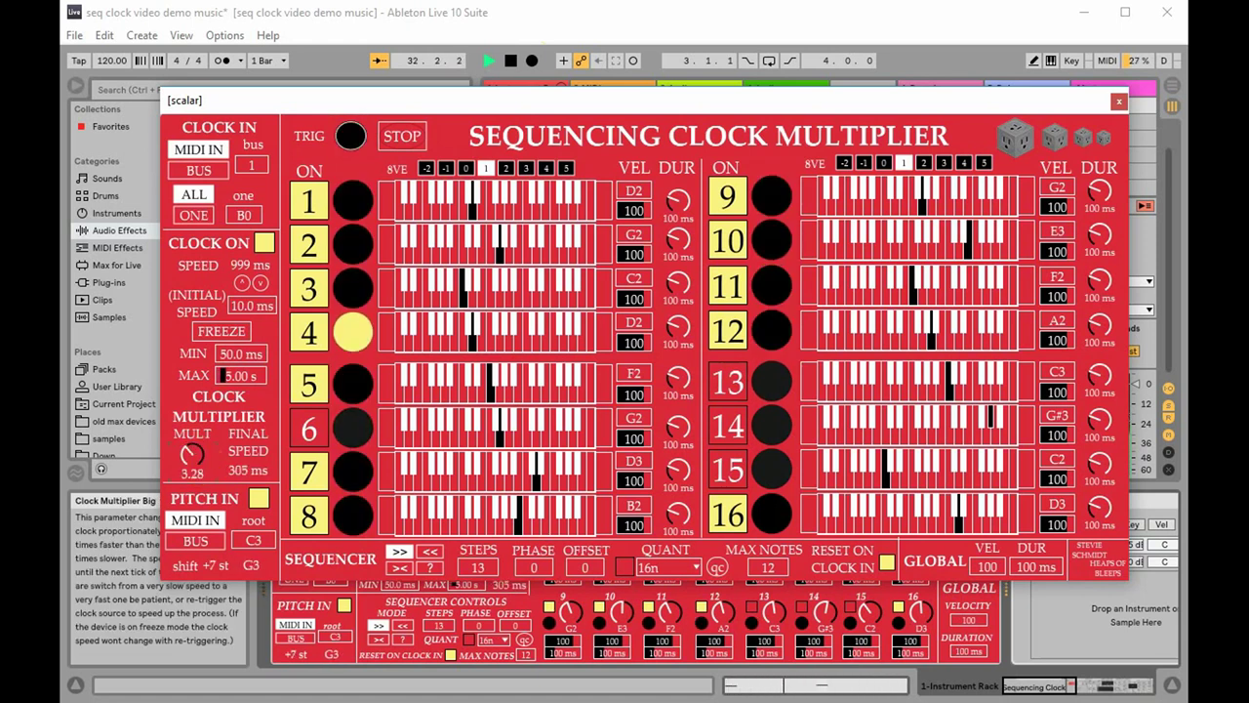
click(509, 62)
click(508, 65)
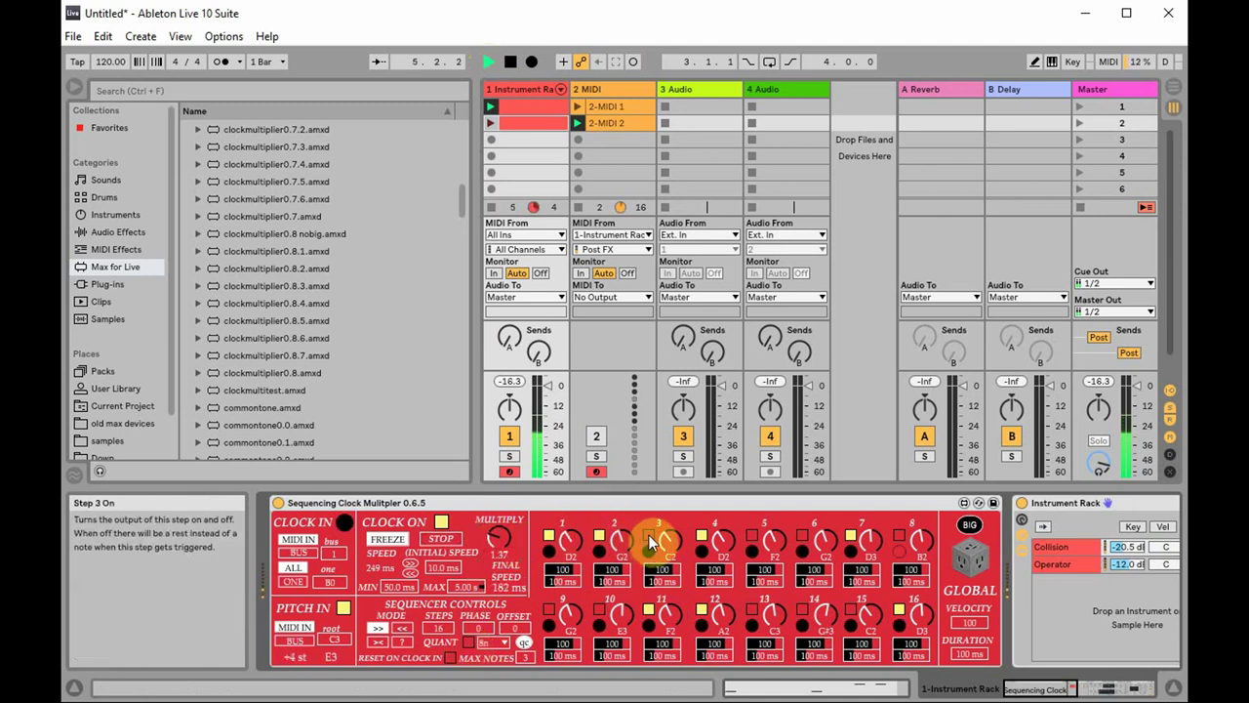
- Change the step pattern by turning on sequencer step 6 and toggling steps 5 and 3
click(803, 534)
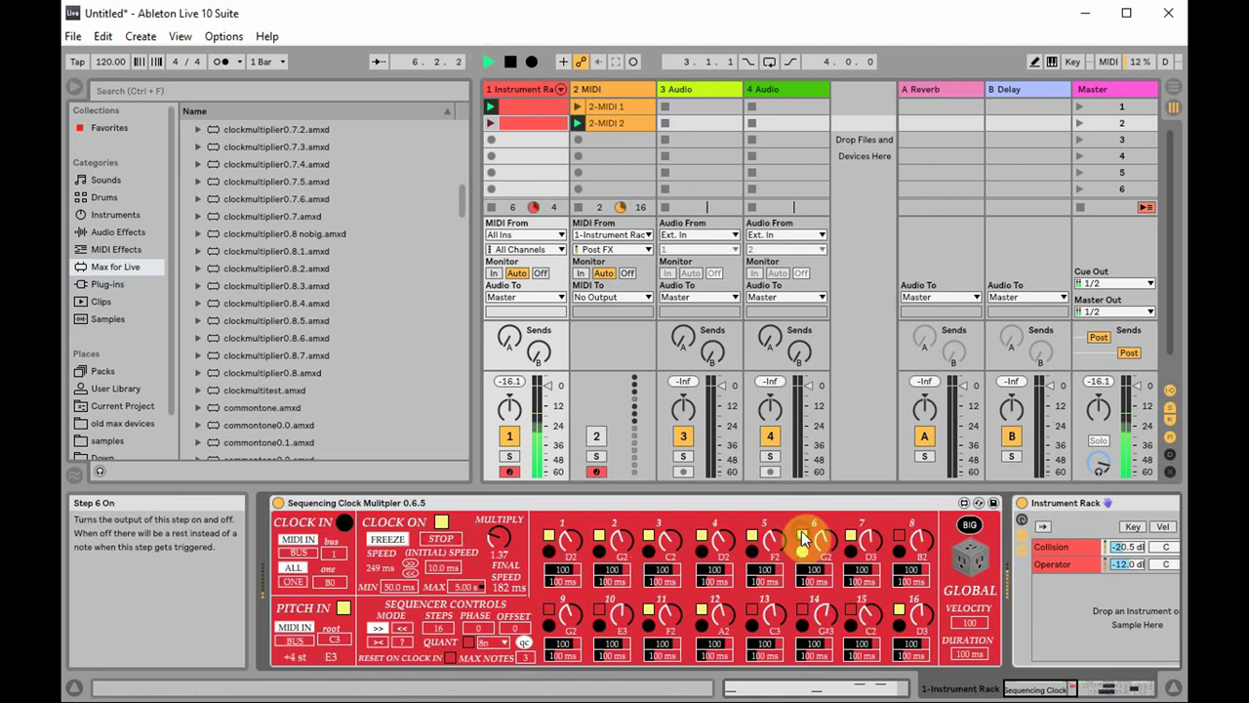
click(751, 535)
click(649, 536)
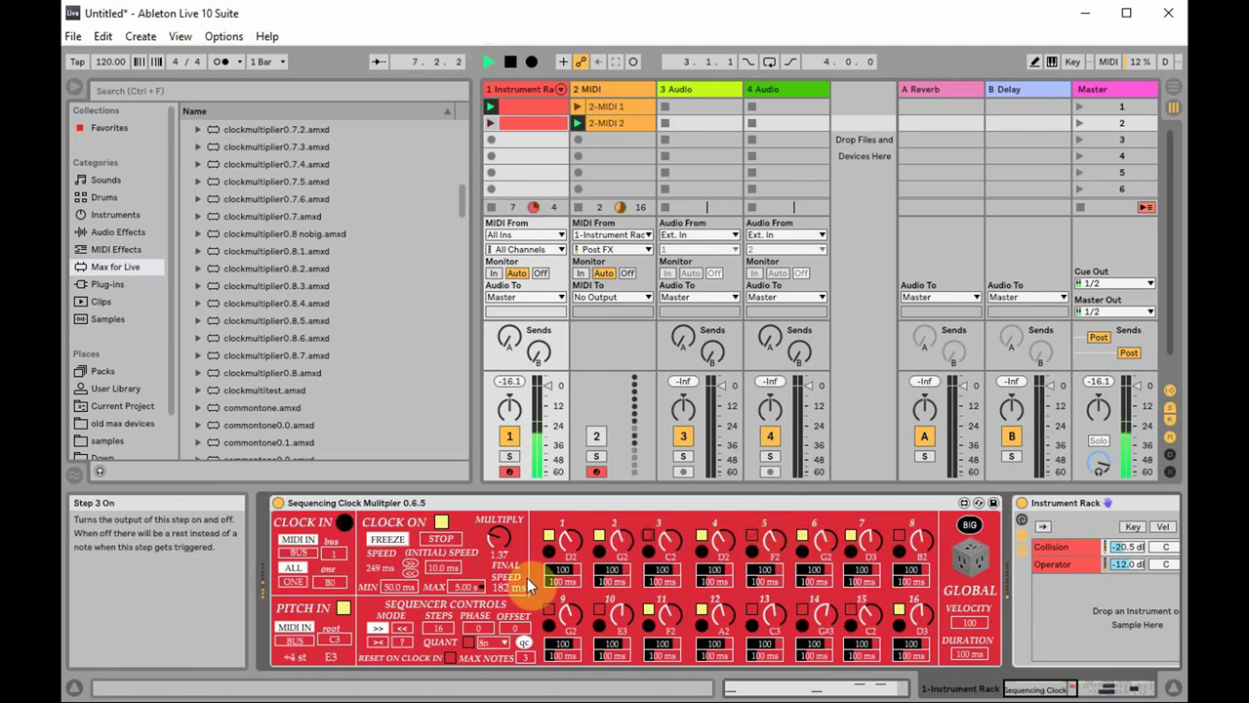
- Enable quantization while the clock is switched off, and switch the clock back on
click(443, 523)
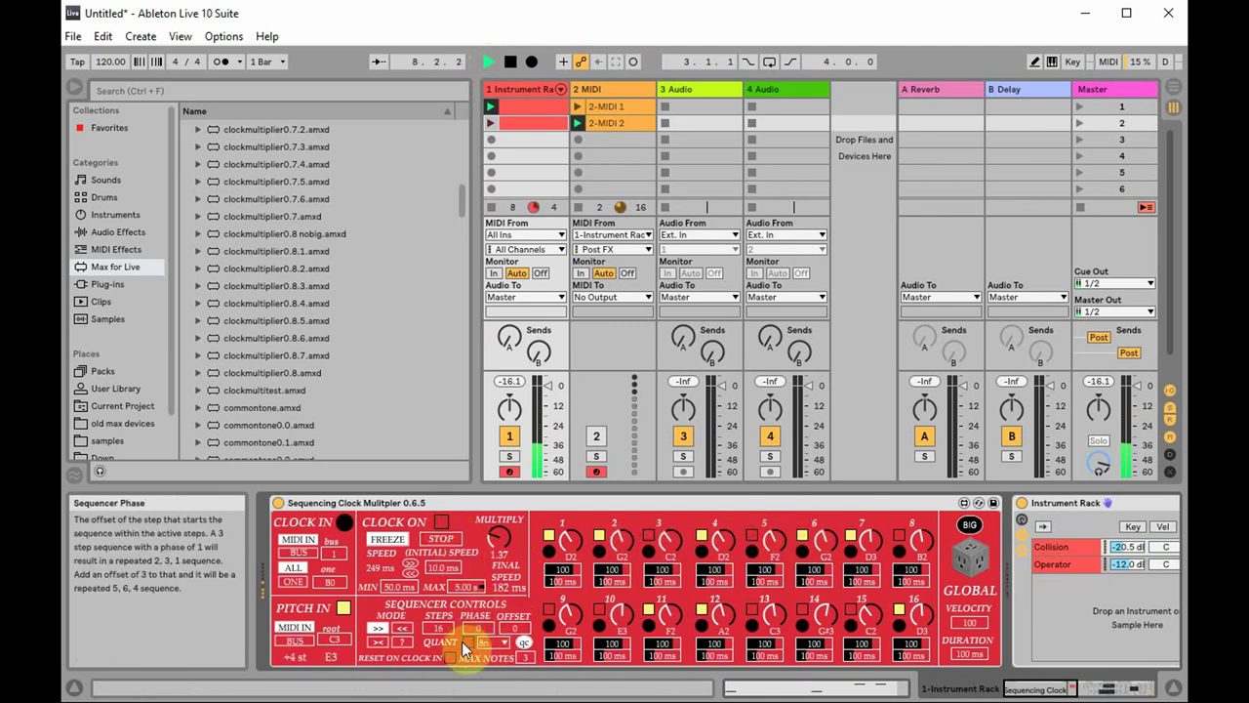
click(468, 641)
click(443, 522)
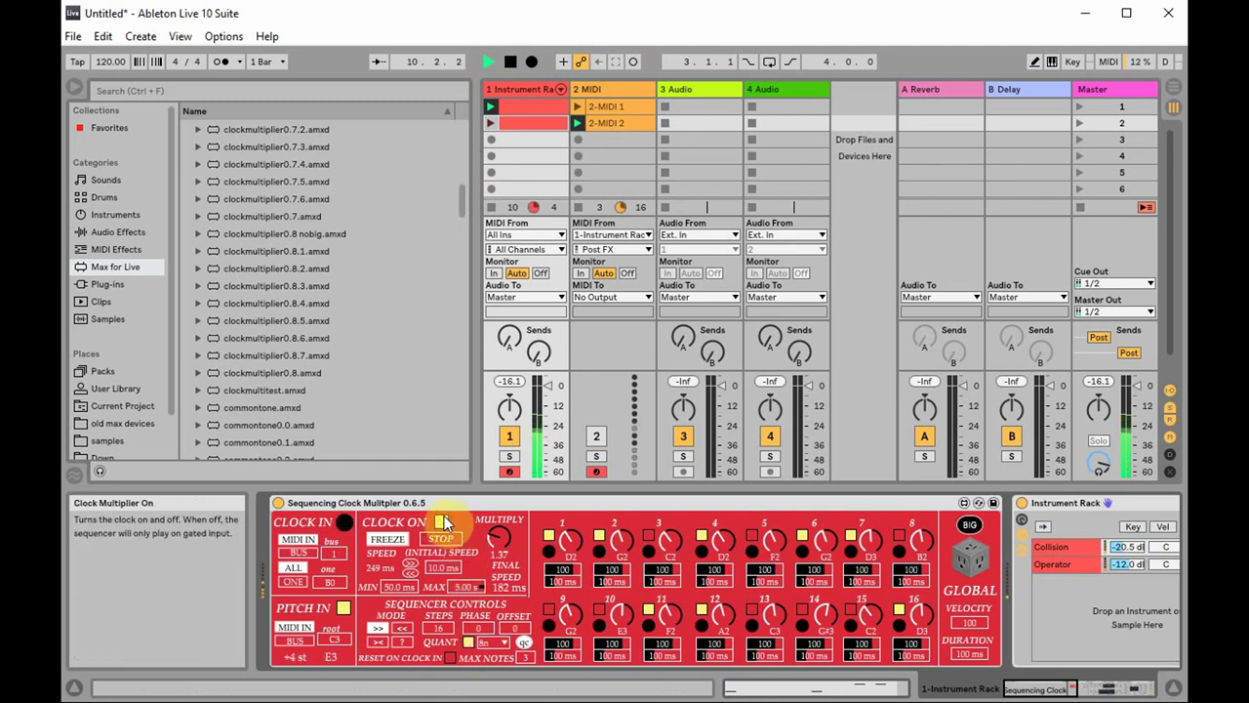
- Set the sequencer to the random (?) mode and raise the clock multiplier to 3.09
click(649, 603)
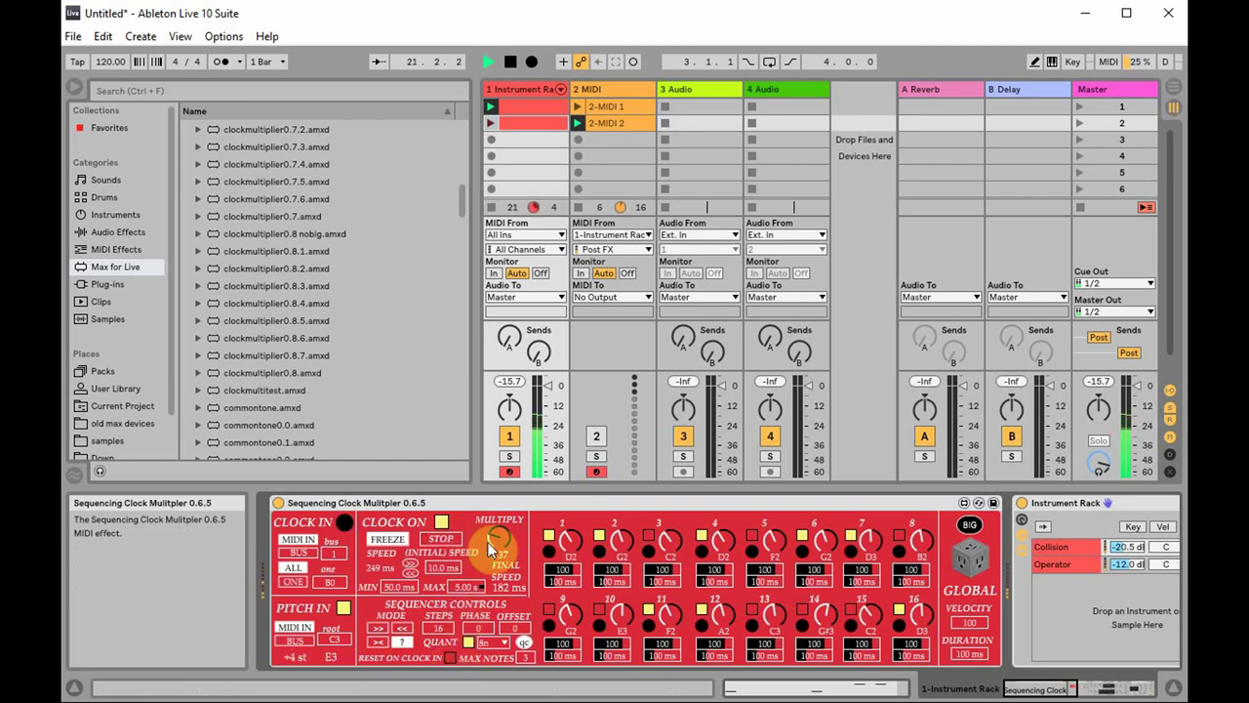
drag(494, 540, 494, 508)
- Enable Reset on Clock In and raise the clock multiplier to 5.43
click(452, 657)
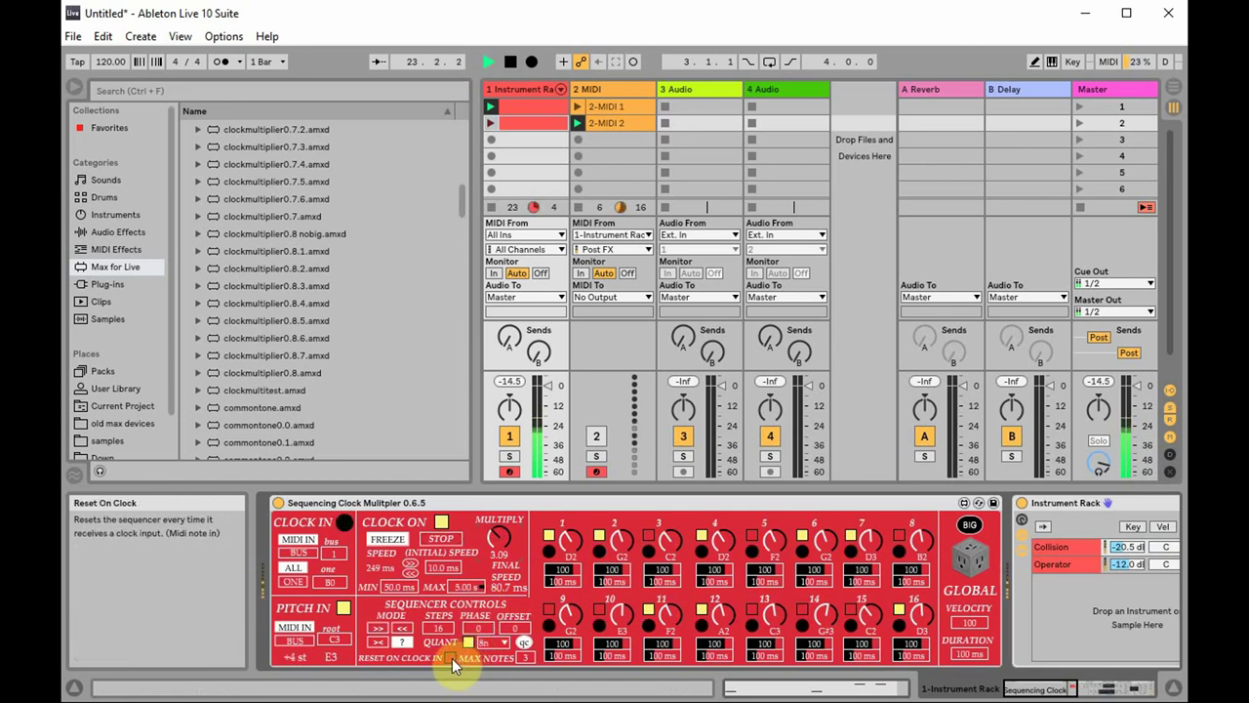
drag(503, 540, 503, 535)
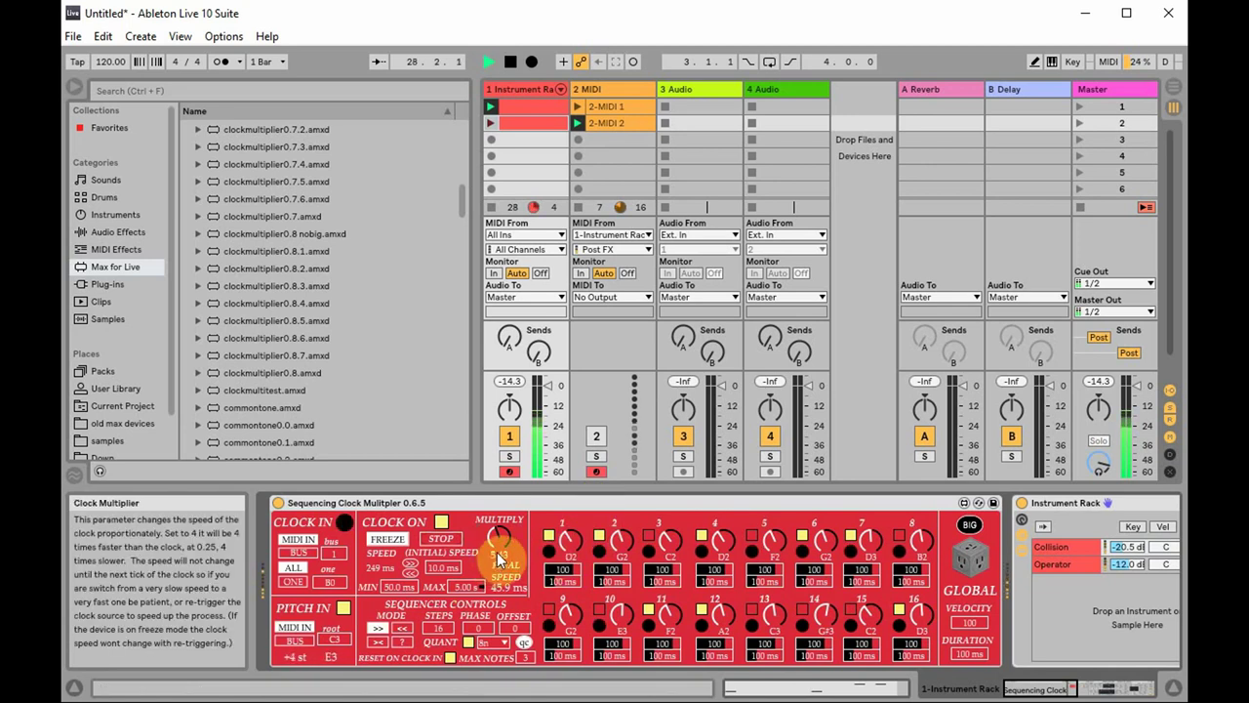
drag(498, 541, 499, 521)
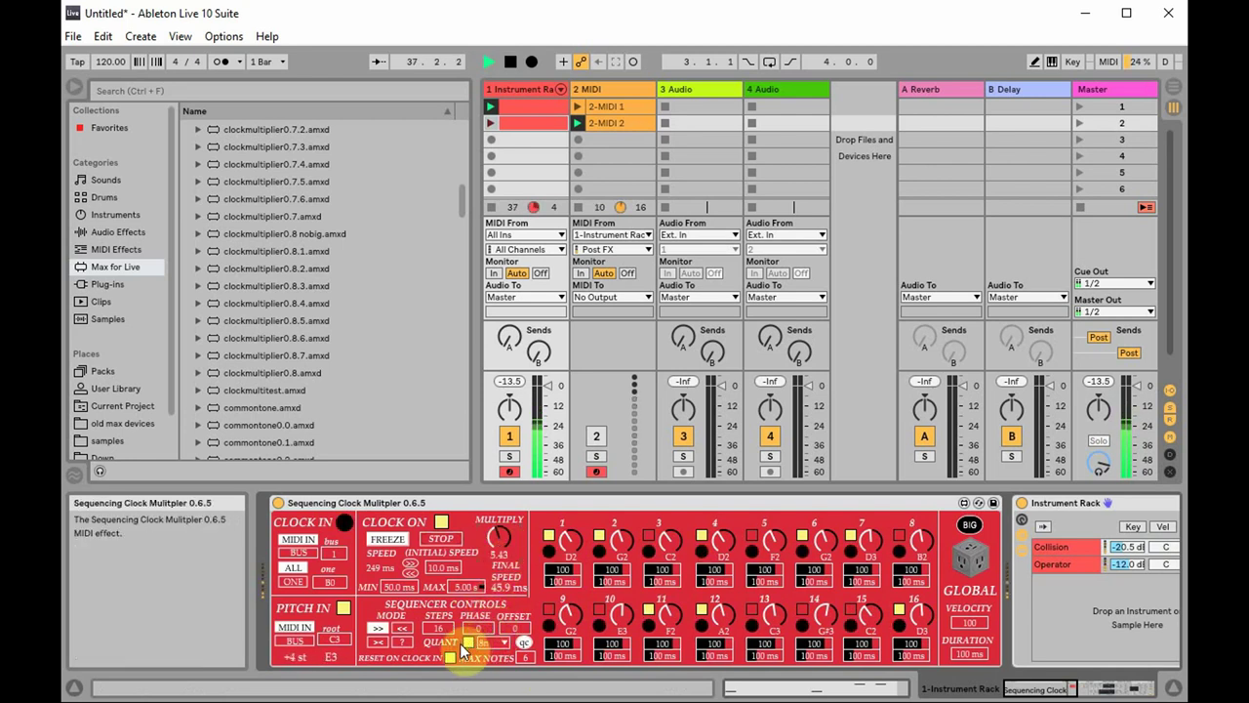
- Reduce the sequencer's number of steps to 14
drag(444, 629, 444, 635)
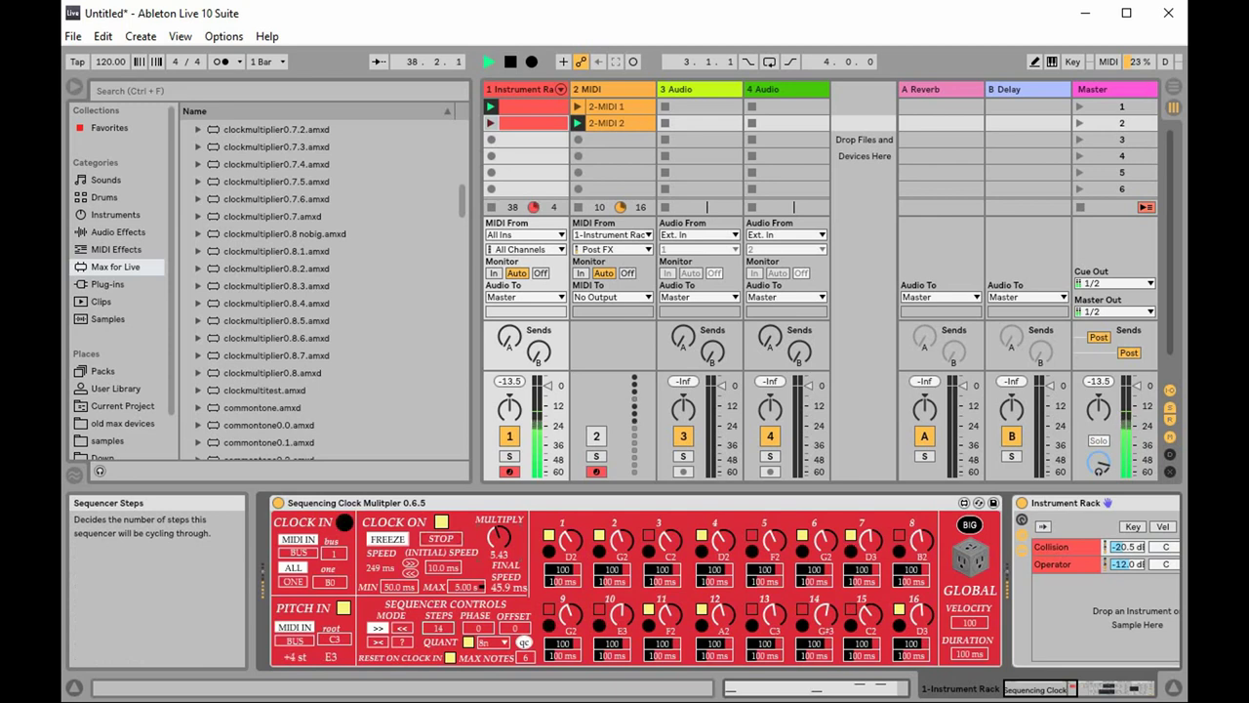